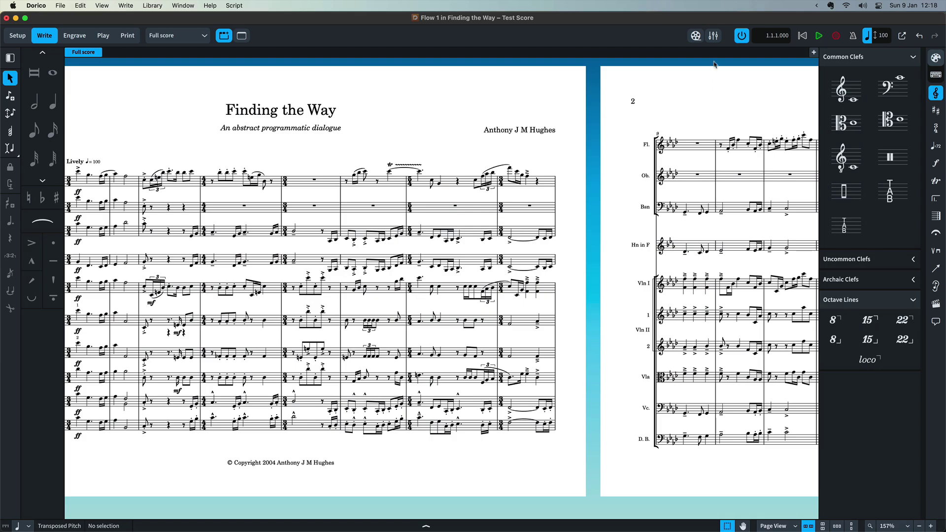
- Show the Mixer in the lower panel, switch to Play mode, and lower the Horn fader to -0.75
click(714, 37)
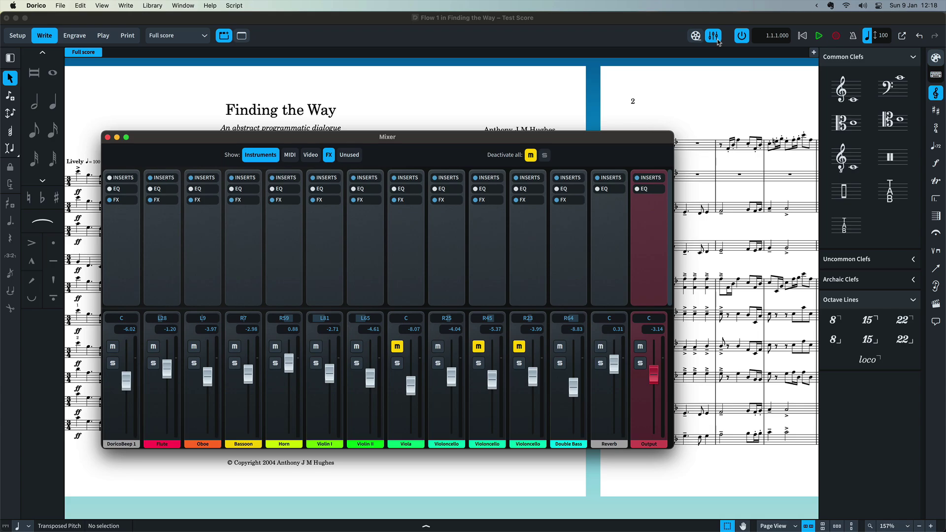
click(718, 41)
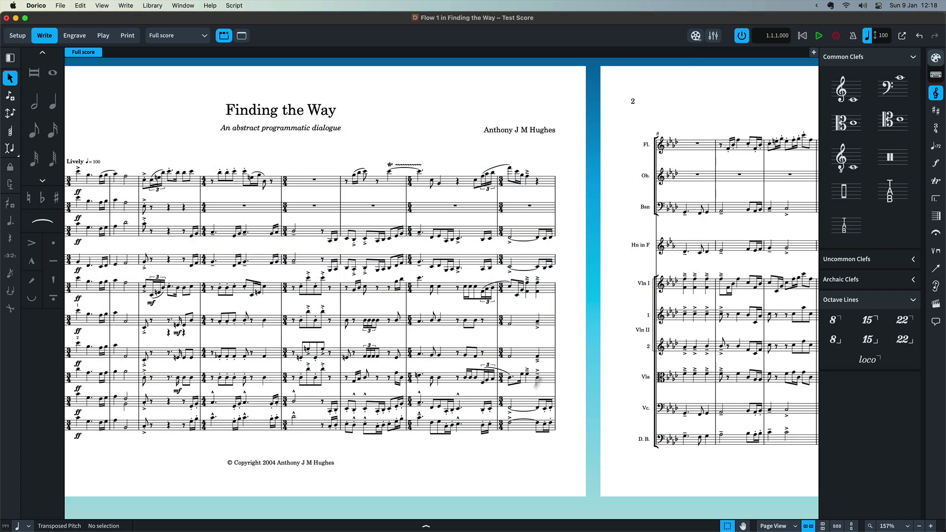
click(445, 527)
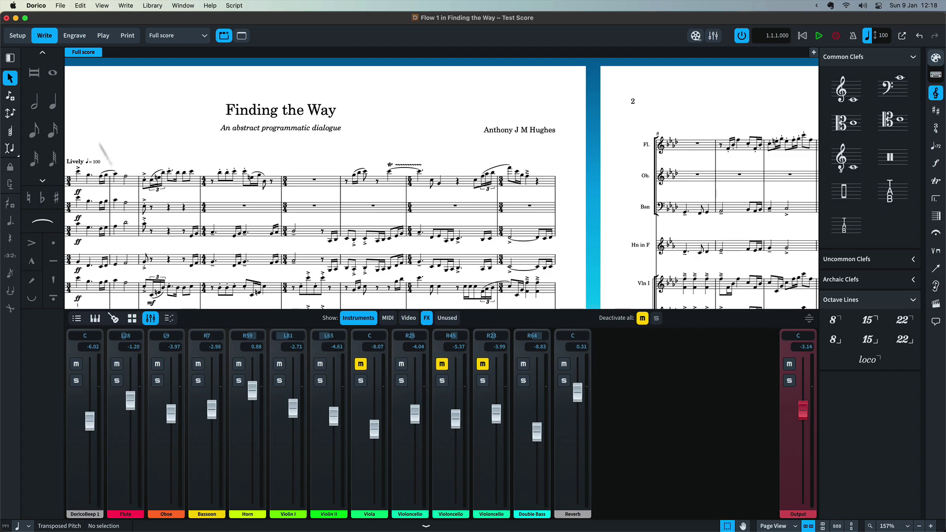
click(74, 36)
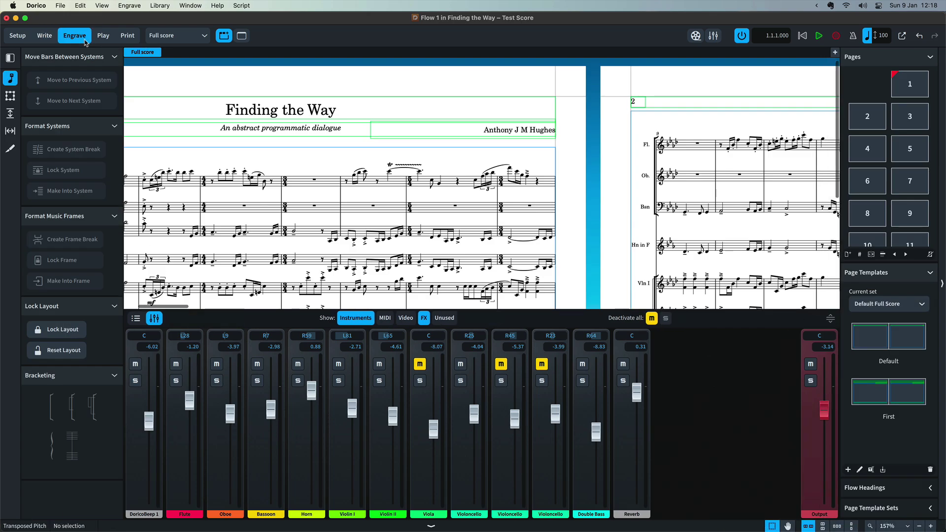
click(104, 36)
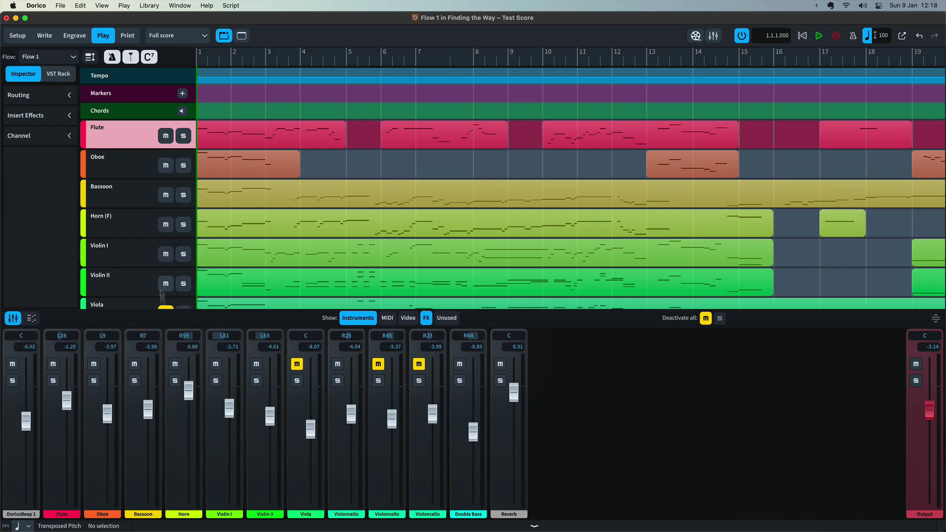
drag(191, 398, 192, 401)
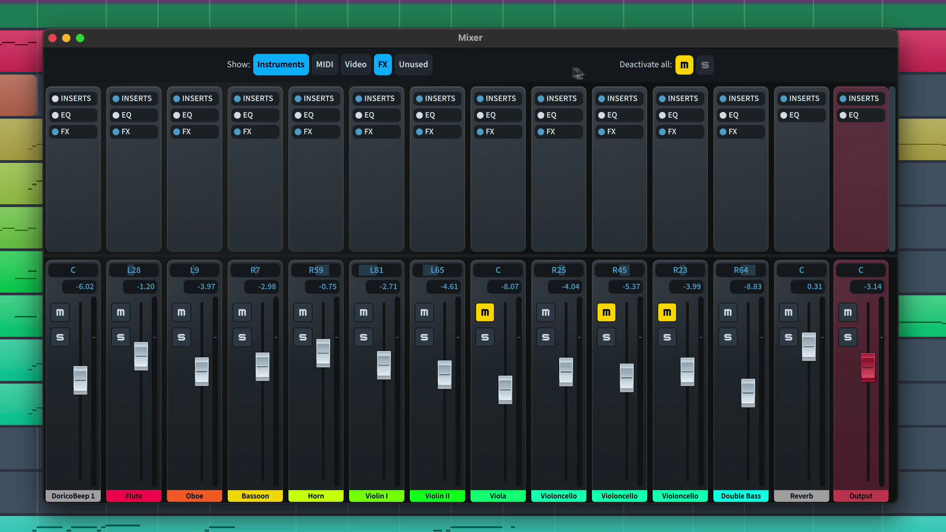
- Clear all channel mutes, show insert slots, and open then close the Flute's Compressor editor
click(689, 66)
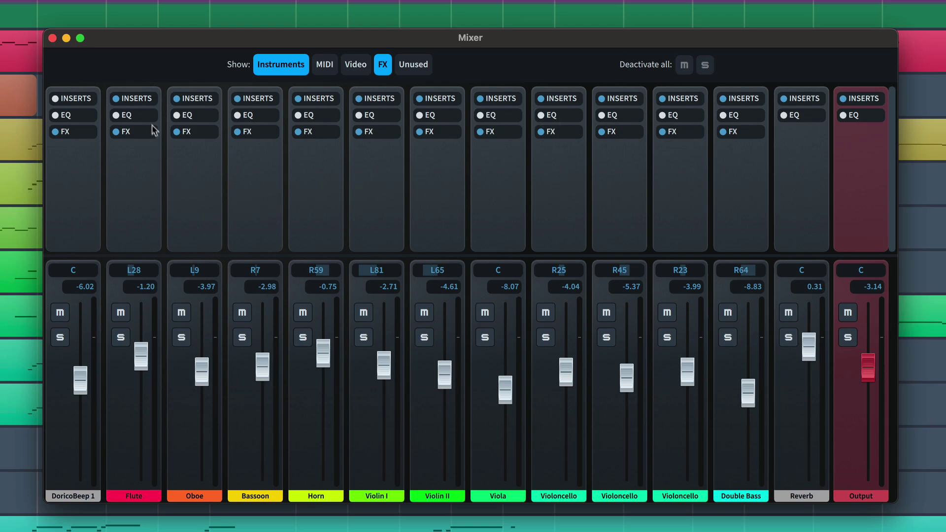
click(142, 100)
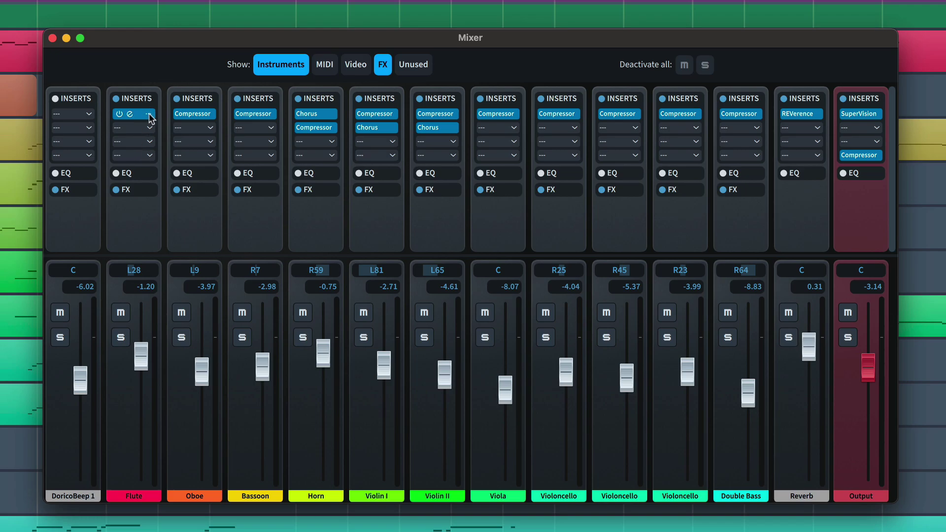
click(150, 118)
click(156, 117)
click(130, 114)
click(209, 92)
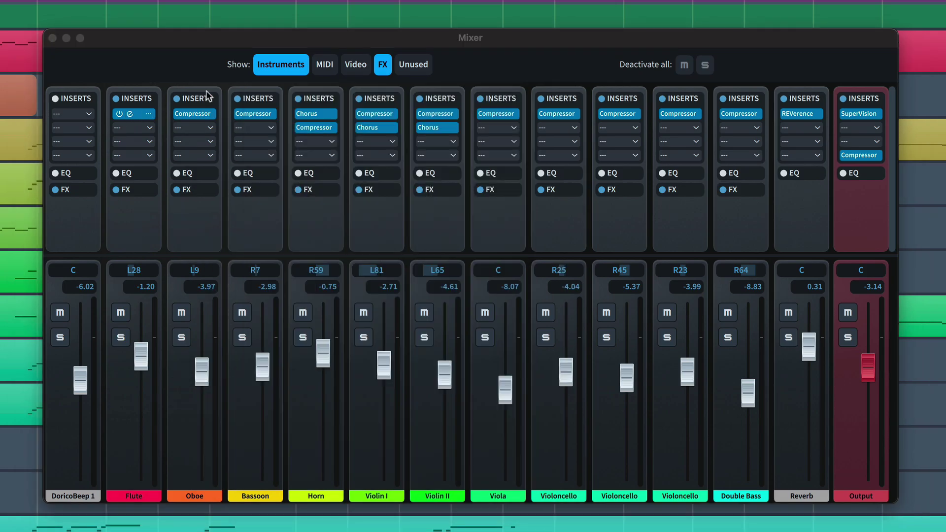
- Bypass the Flute and Horn inserts, check the Horn track's insert effects, and reopen the Mixer
click(118, 115)
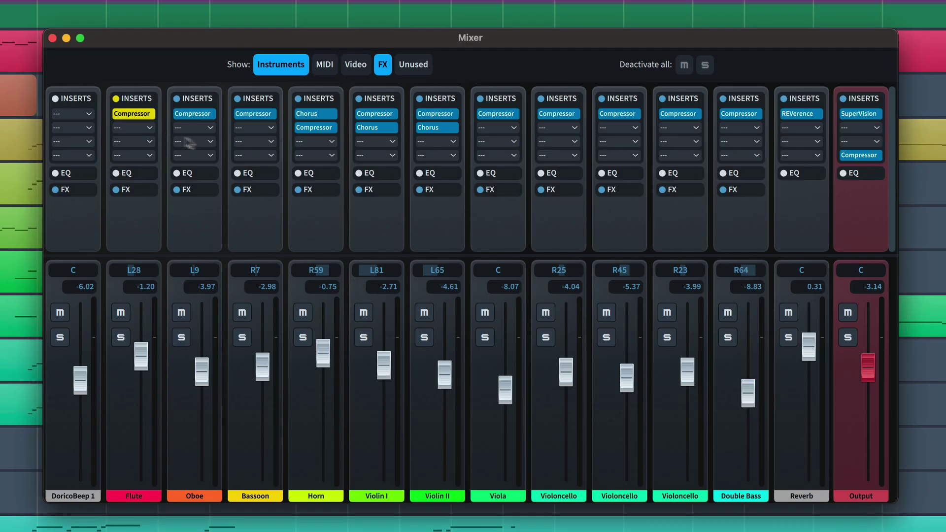
click(298, 99)
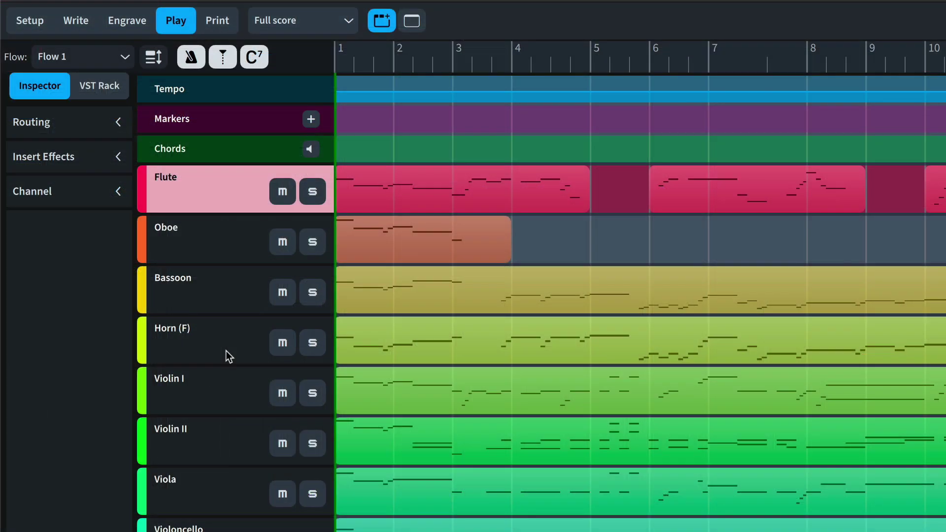
click(226, 351)
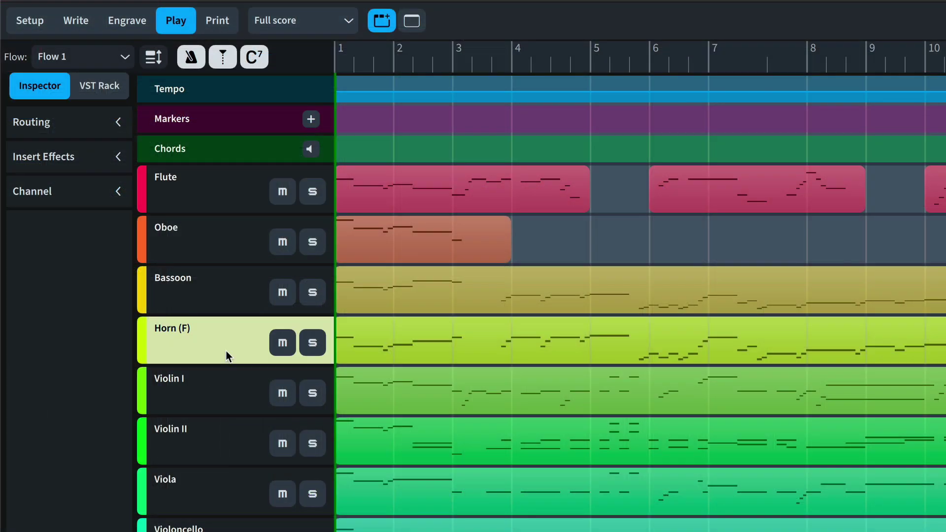
click(118, 157)
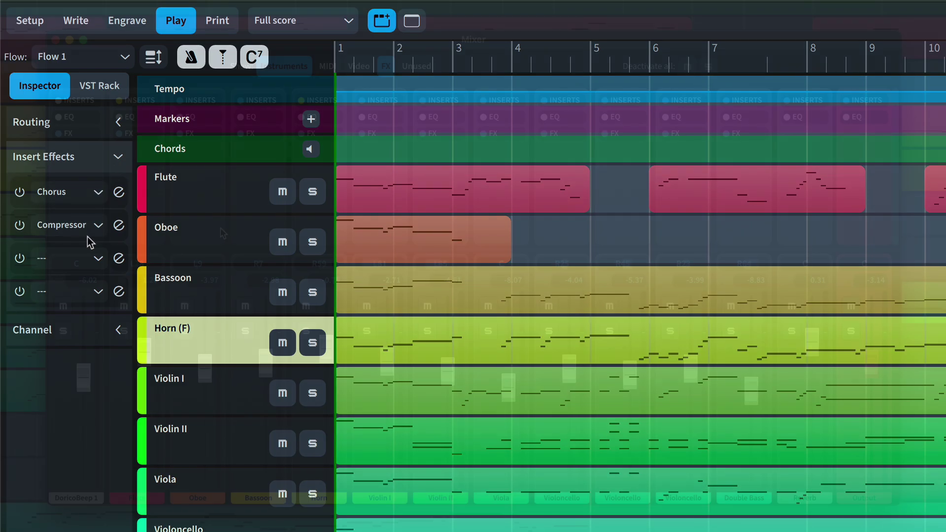
key(F3)
- Enlarge the mixer's insert/EQ area and switch on the Flute EQ with bands 1 and 2 enabled
drag(172, 249, 181, 331)
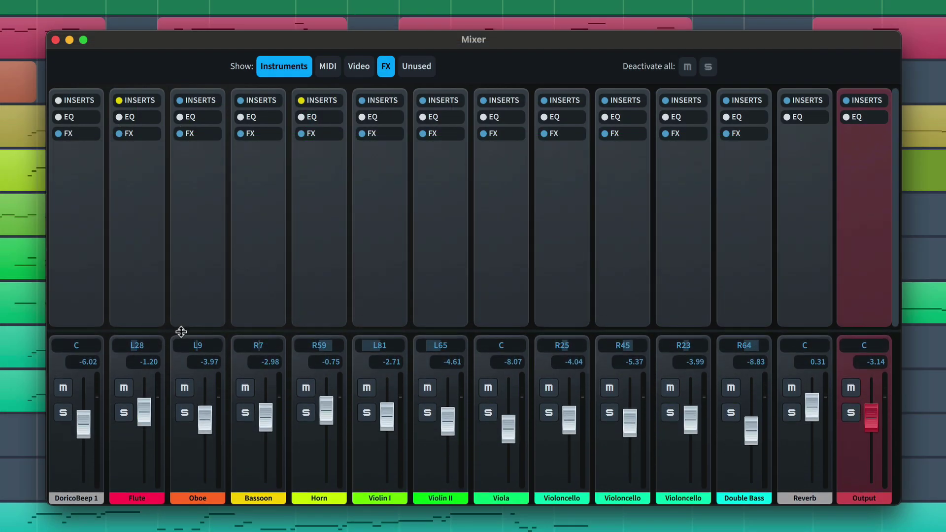
click(156, 120)
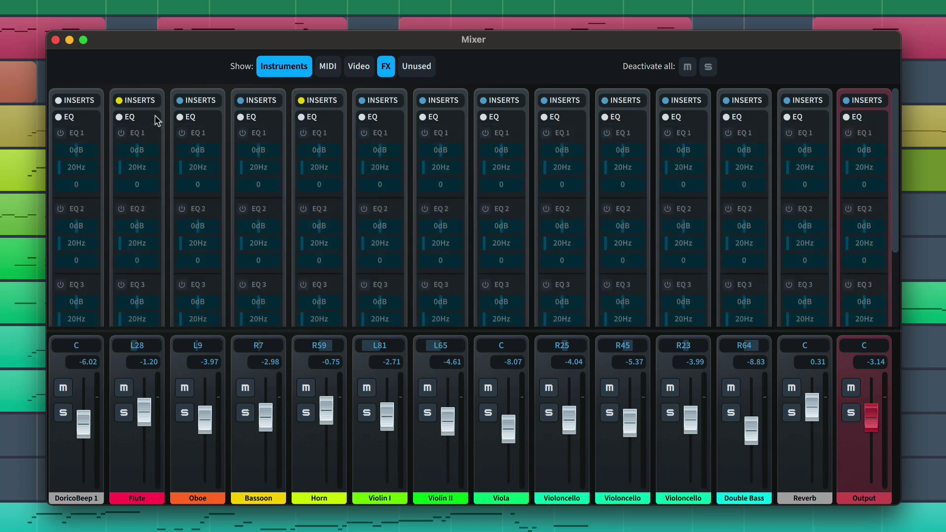
click(120, 117)
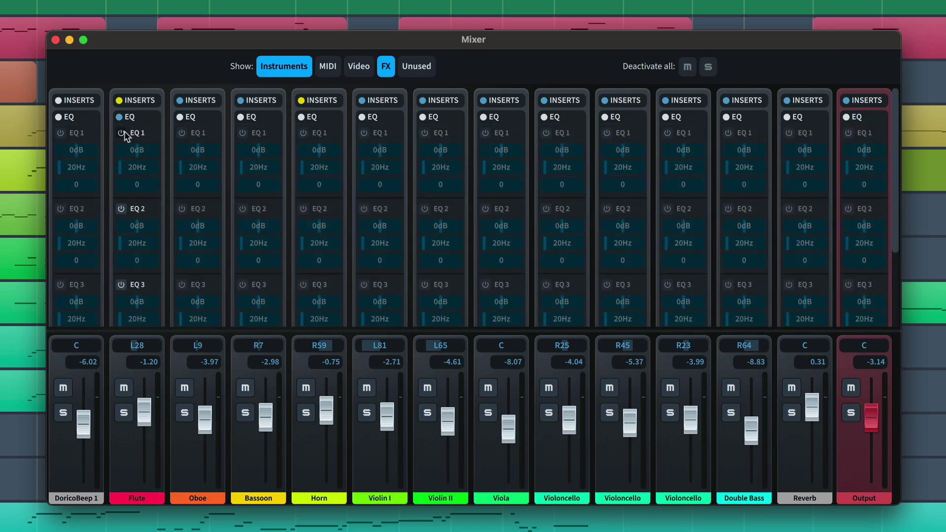
click(122, 133)
click(121, 209)
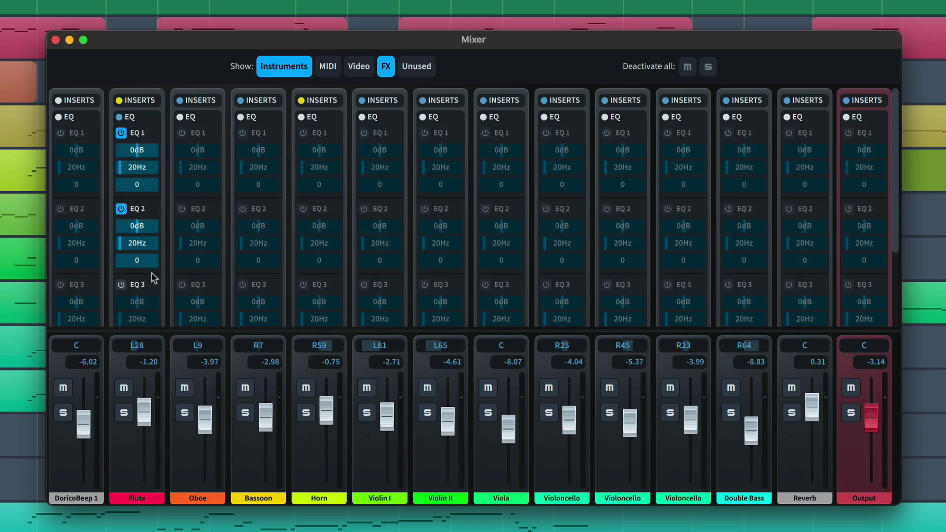
scroll(151, 273, down, 1)
scroll(153, 274, up, 1)
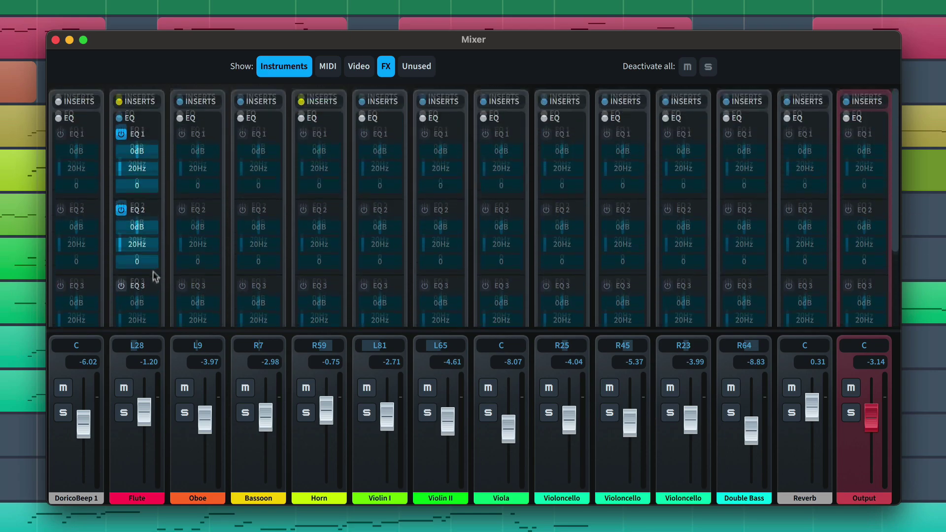
scroll(152, 274, down, 1)
scroll(146, 152, up, 10)
- Collapse the EQ section and show FX send levels and insert slots on every channel
click(142, 118)
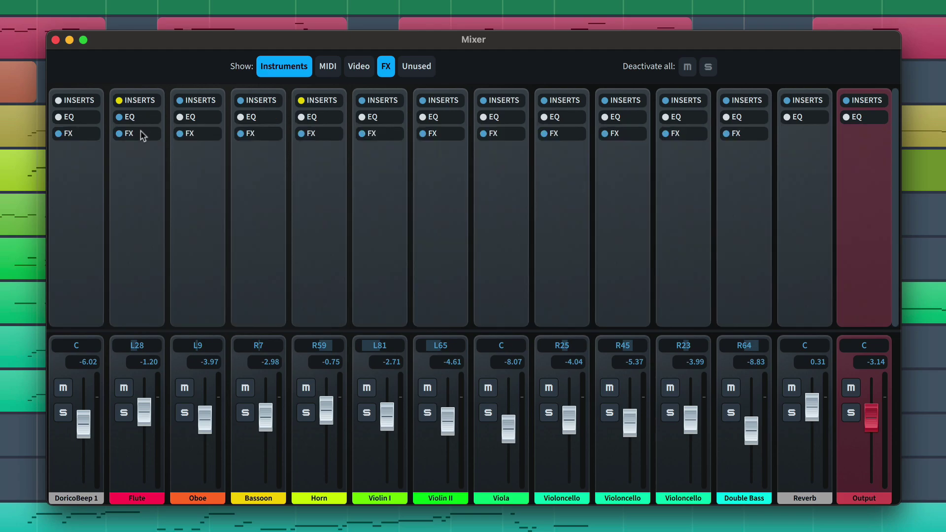
click(141, 134)
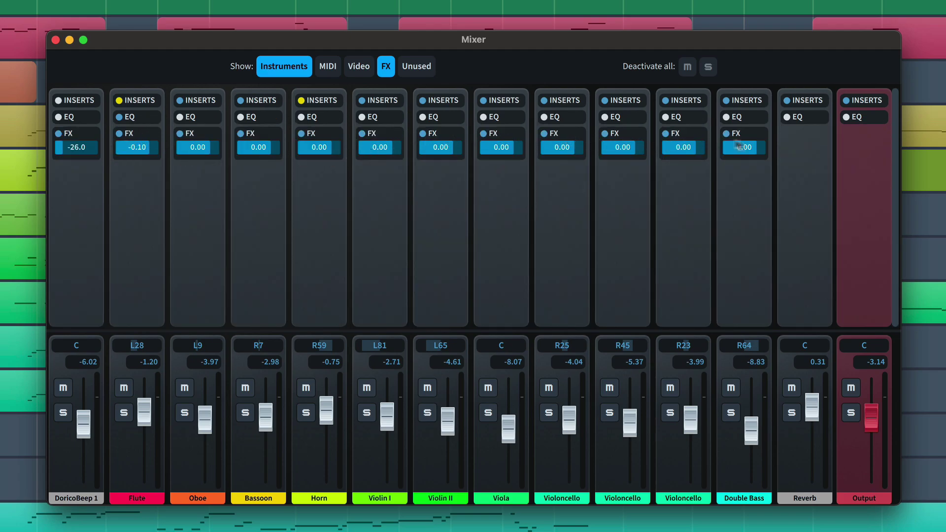
click(816, 102)
- Open and close the Reverb channel's REVerence editor, then lower the Double Bass FX send
click(801, 118)
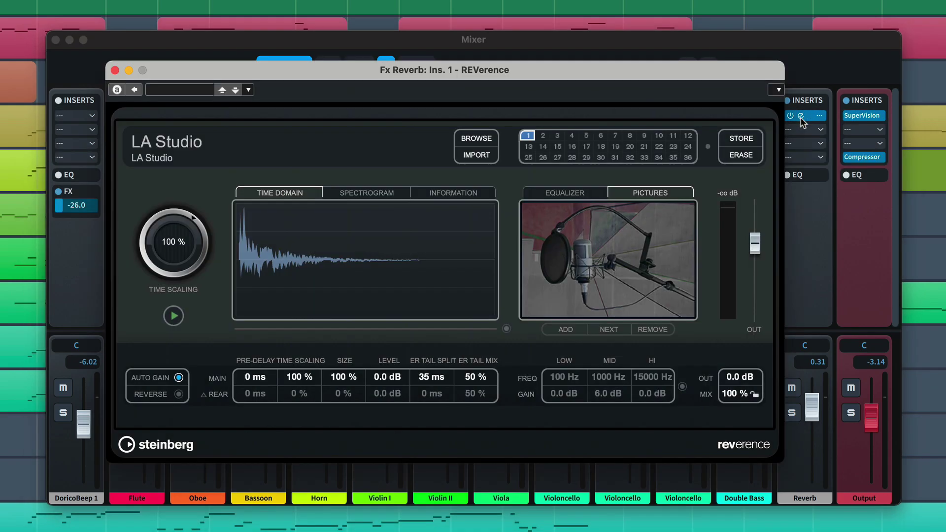
click(115, 71)
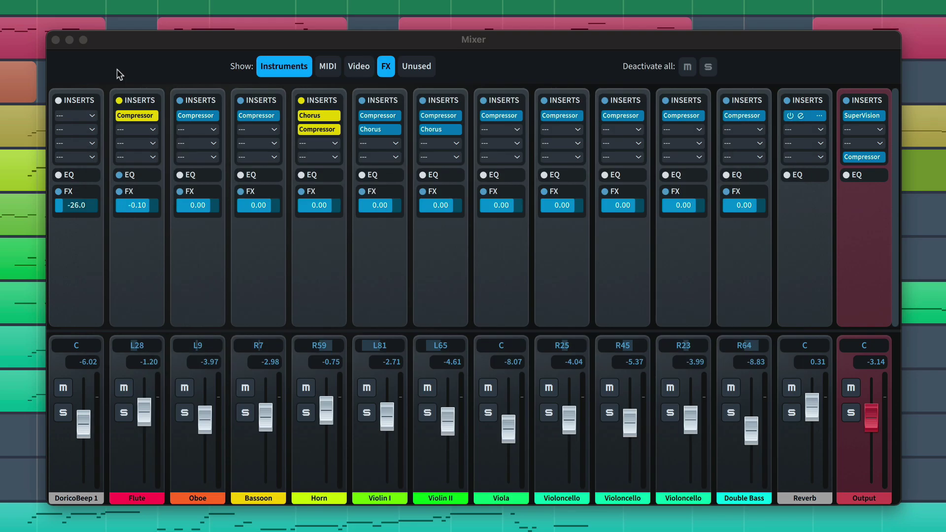
click(819, 116)
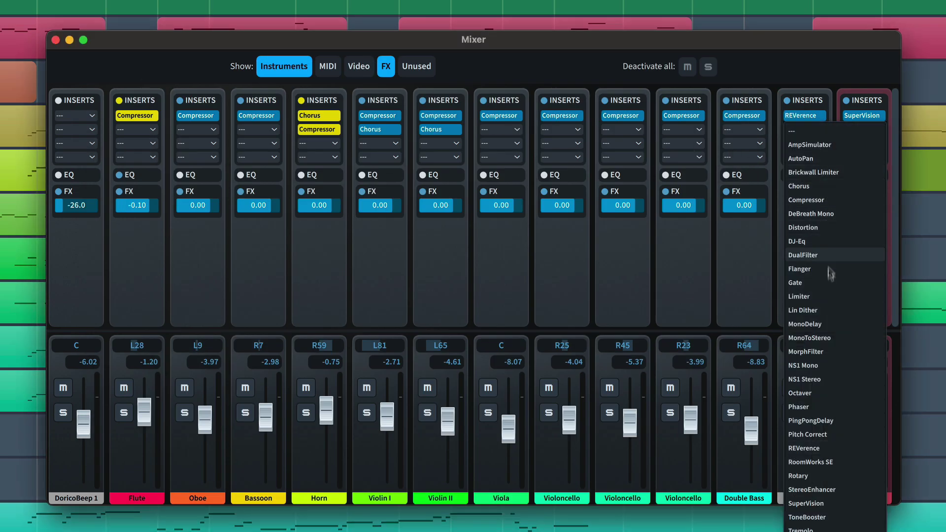
click(821, 95)
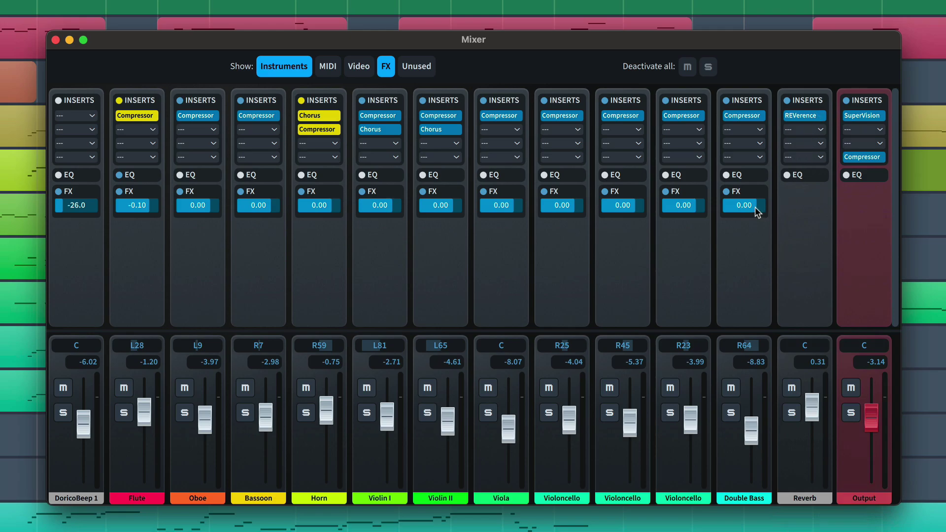
drag(752, 211, 745, 211)
- Switch off the Double Bass FX send and set SuperVision to VU, Level Histogram, then Spectrum Bar
click(726, 192)
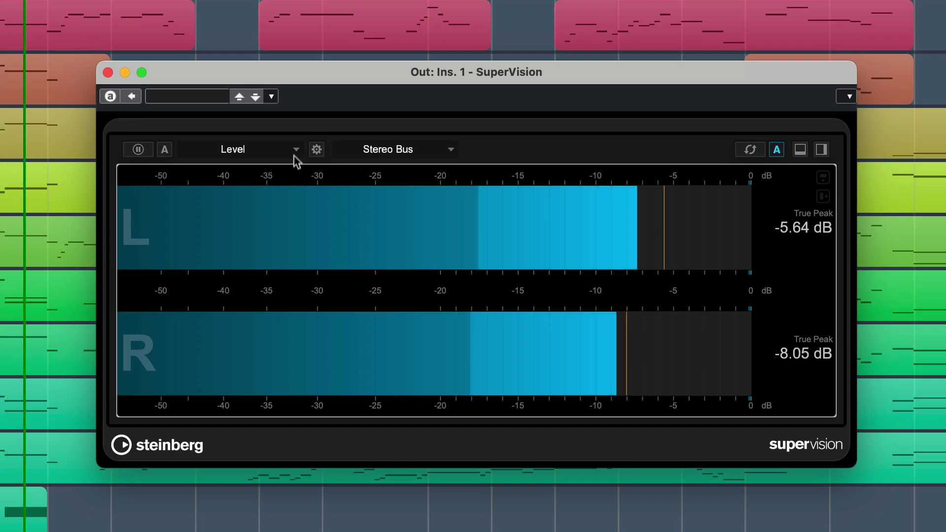
click(294, 150)
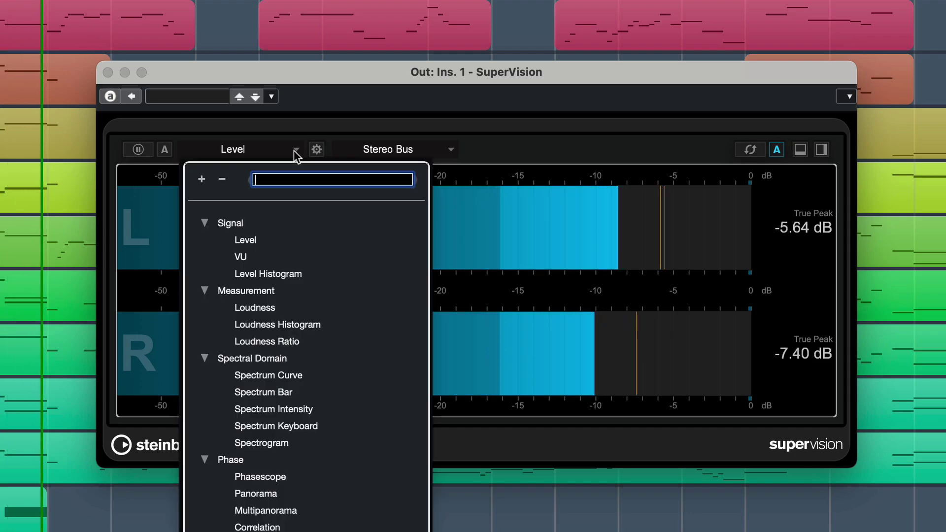
click(260, 258)
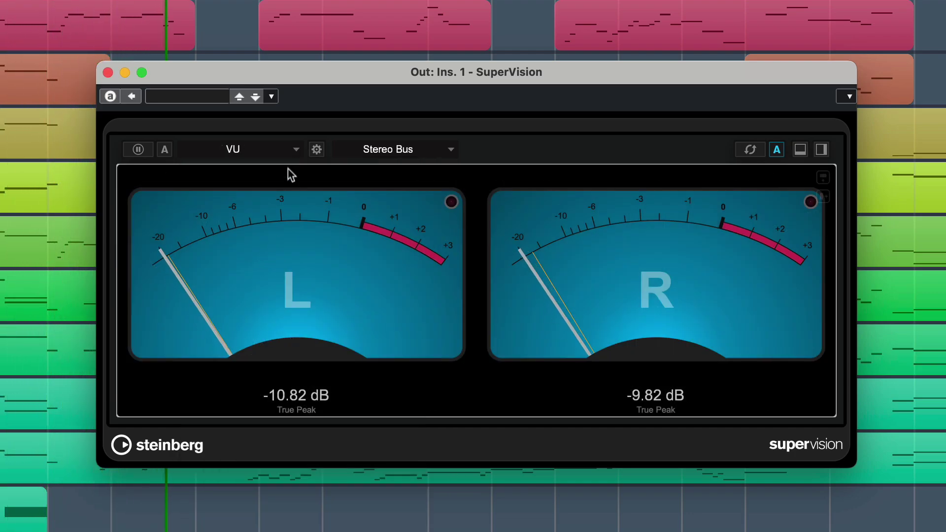
click(294, 151)
click(290, 272)
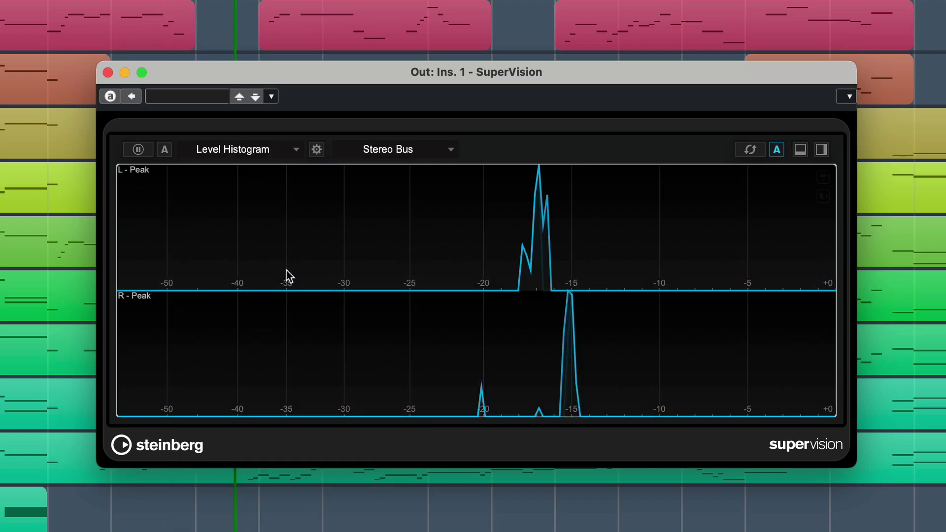
click(269, 145)
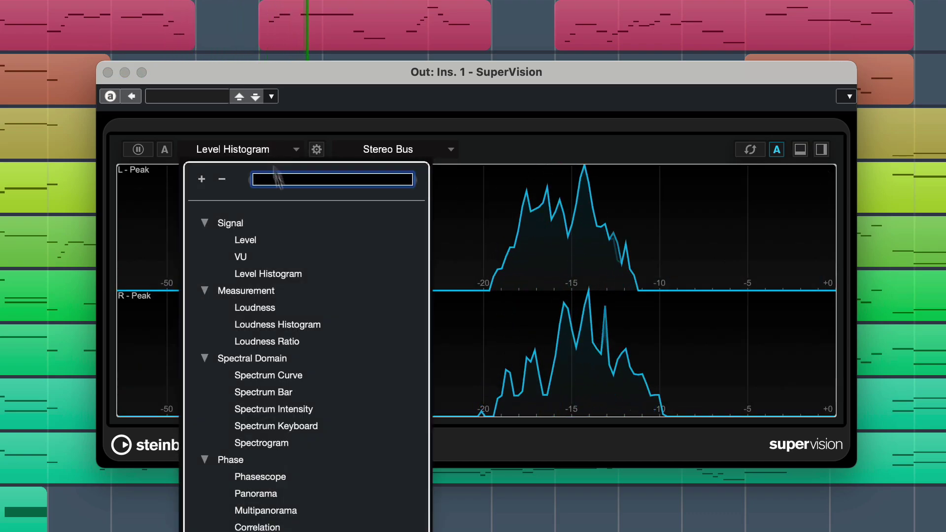
click(314, 390)
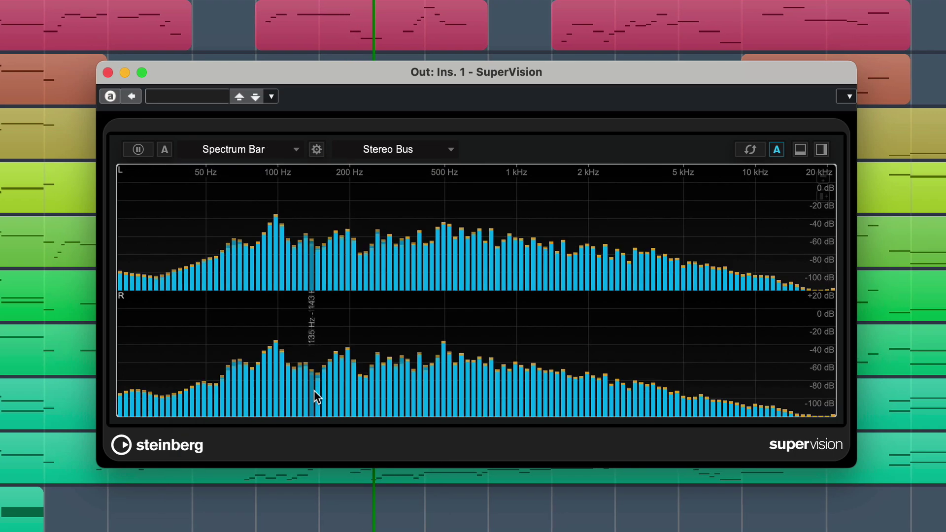
- Switch the SuperVision meter to Phasescope, then Spectrogram, and finally Multipanorama
click(295, 149)
click(306, 477)
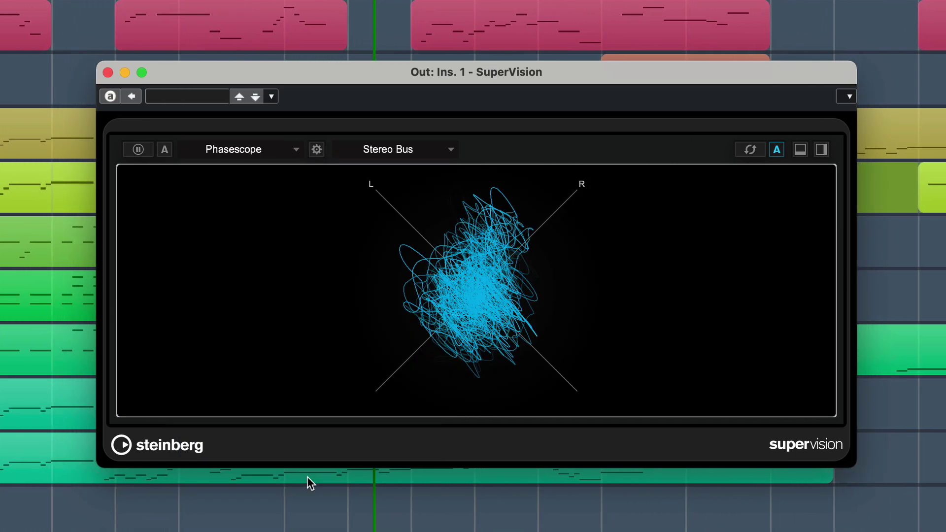
click(294, 149)
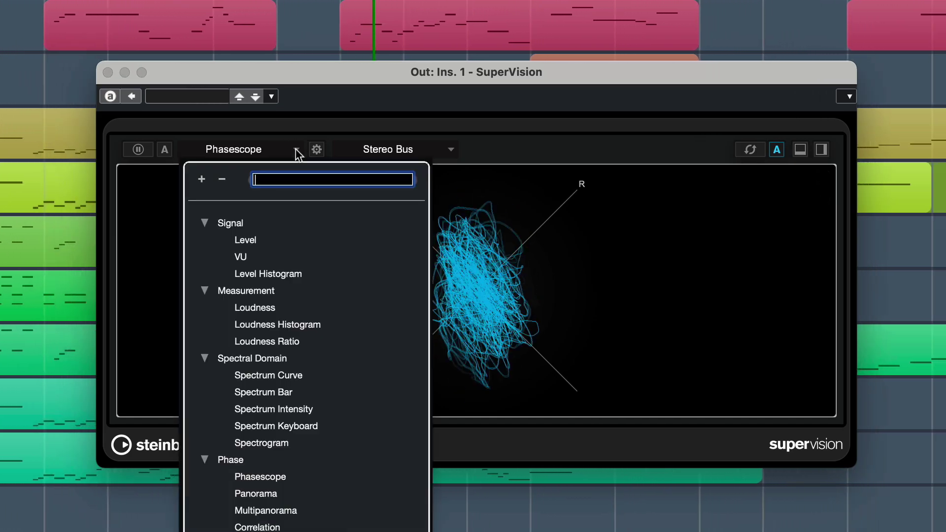
click(261, 531)
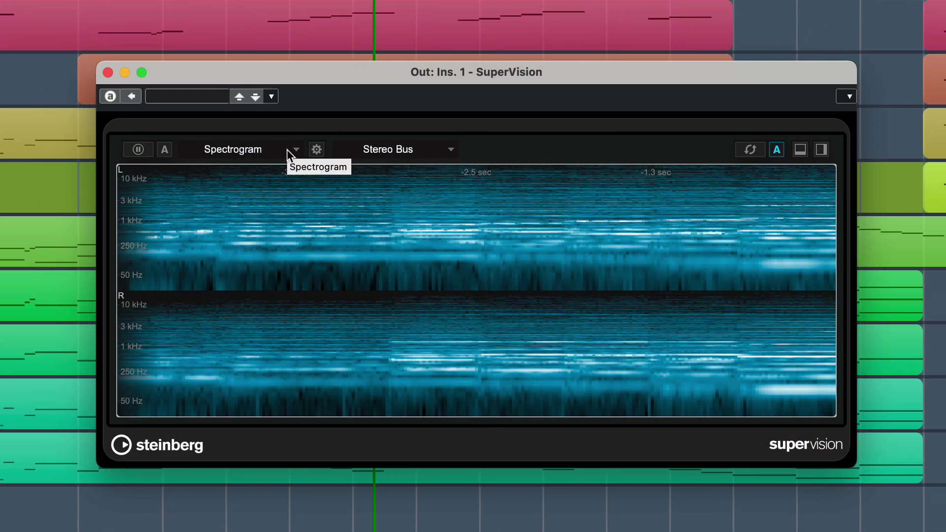
click(287, 149)
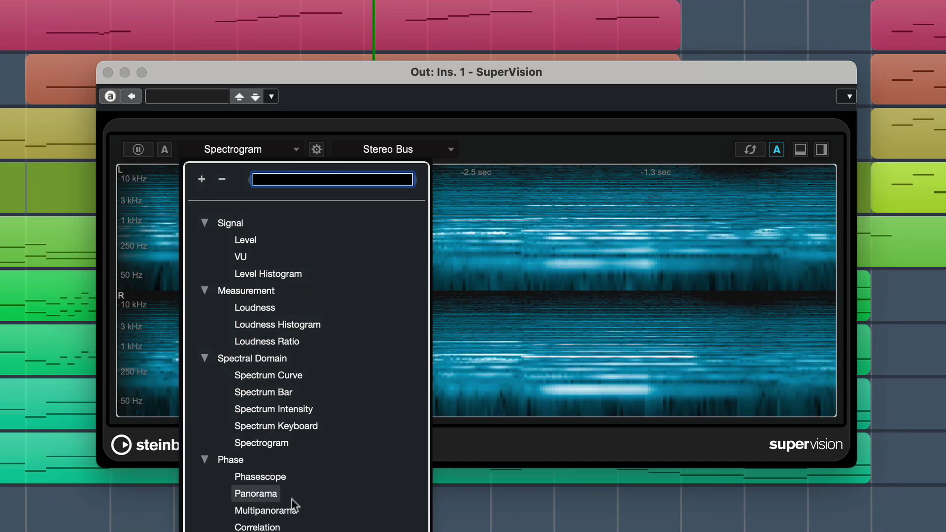
click(288, 509)
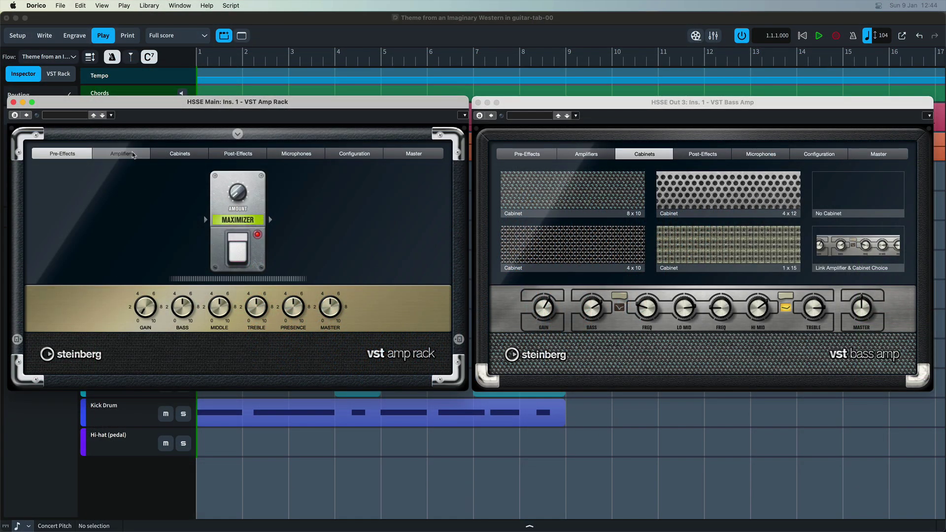
- Set VST Amp Rack to the Plexi Lead amplifier with a Deluxe 1x12 cabinet
click(122, 154)
click(228, 187)
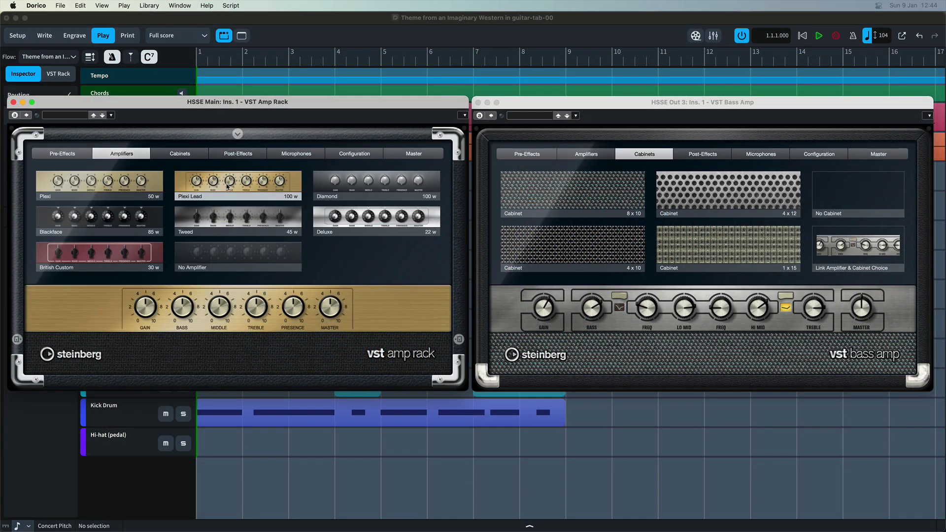
click(180, 153)
click(104, 248)
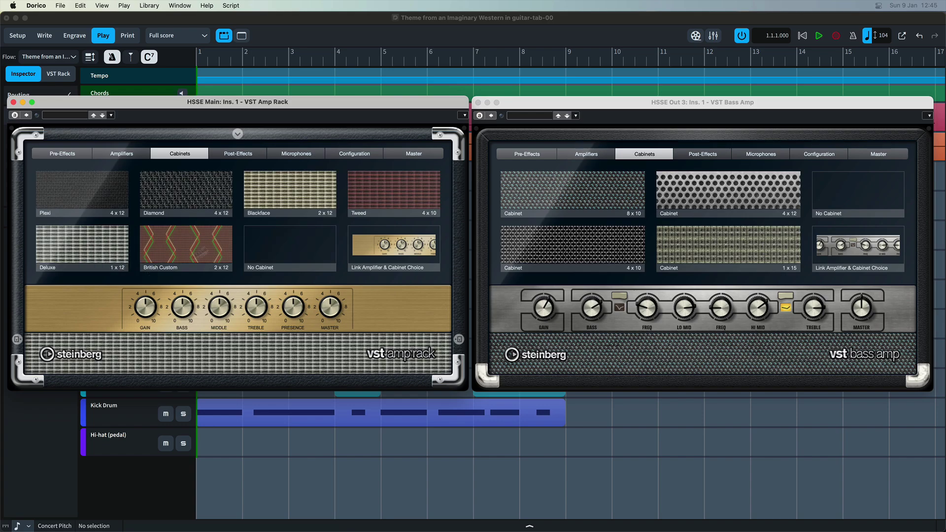
click(246, 153)
- Replace the Bass Amp's Magneto II post-effect with Enhancer and switch it on
click(702, 153)
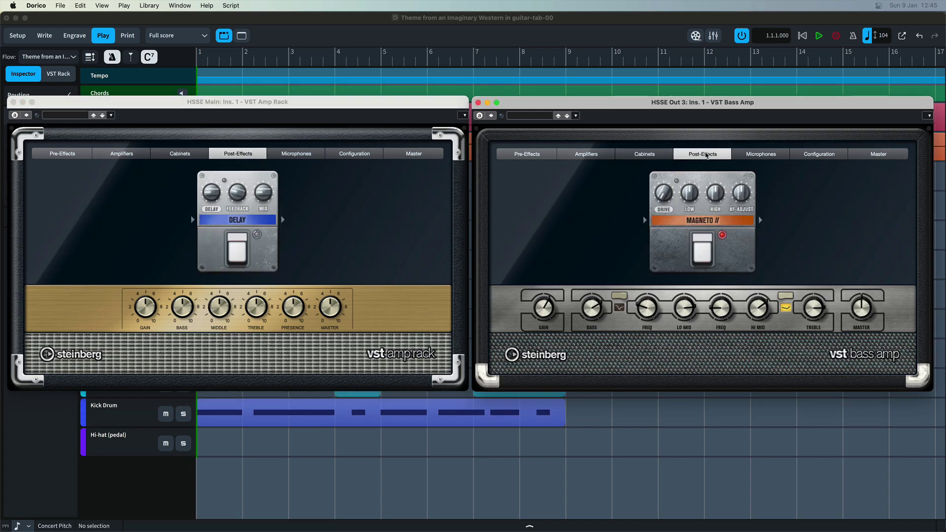
click(712, 220)
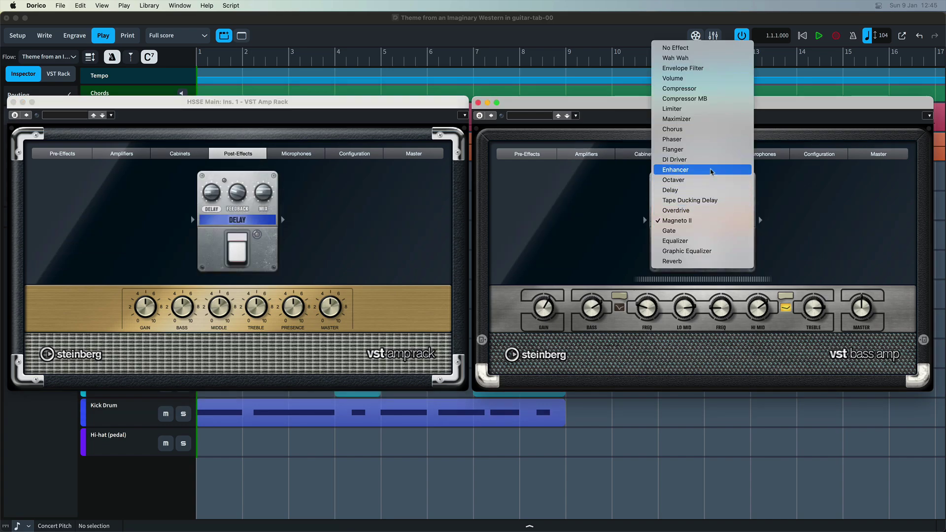
click(710, 170)
click(705, 254)
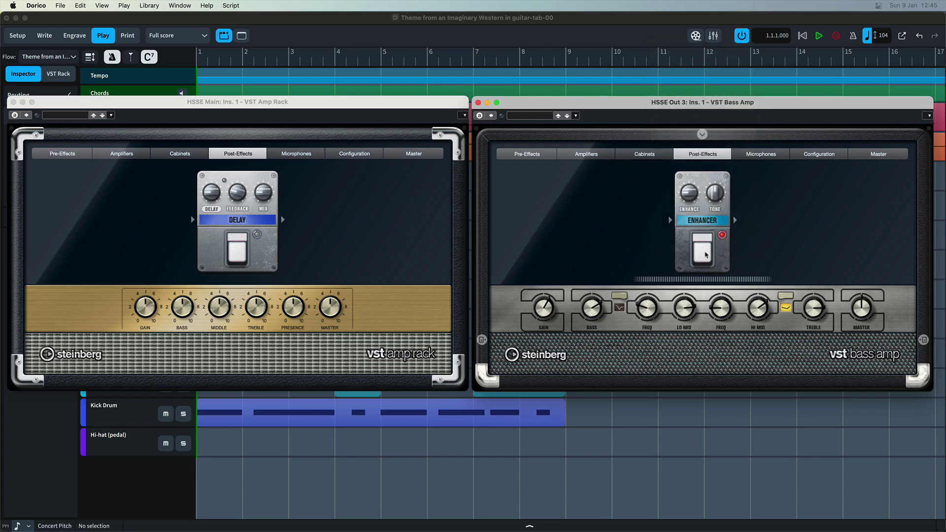
click(761, 155)
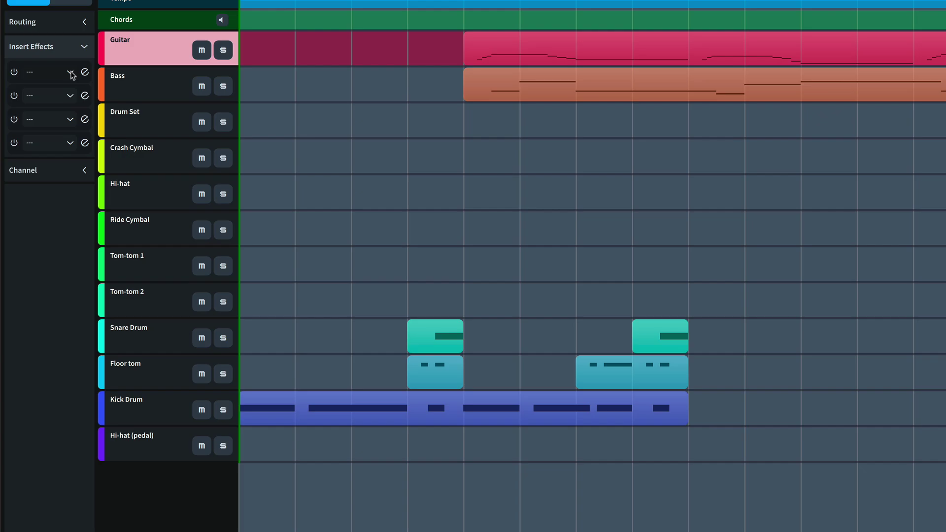
- Insert VST Amp Rack on the guitar track and load its Jazz Chorus preset
click(70, 73)
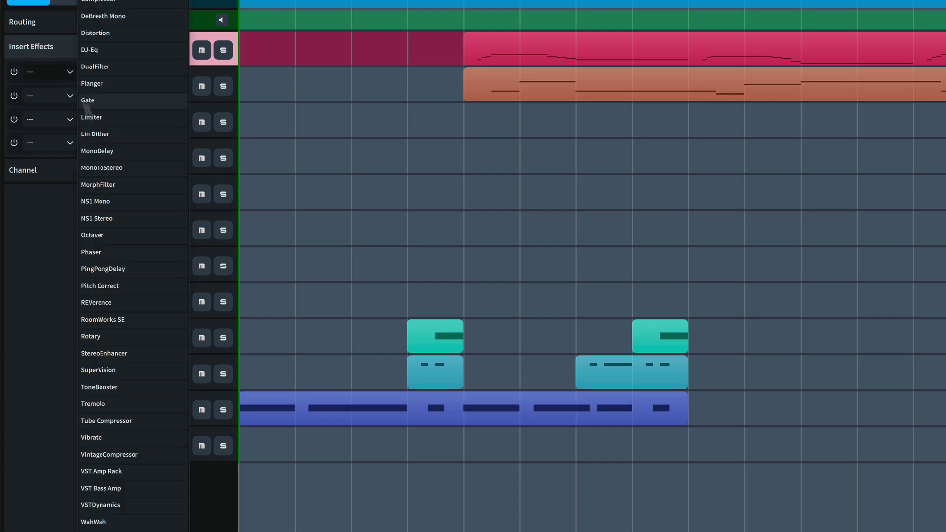
click(138, 471)
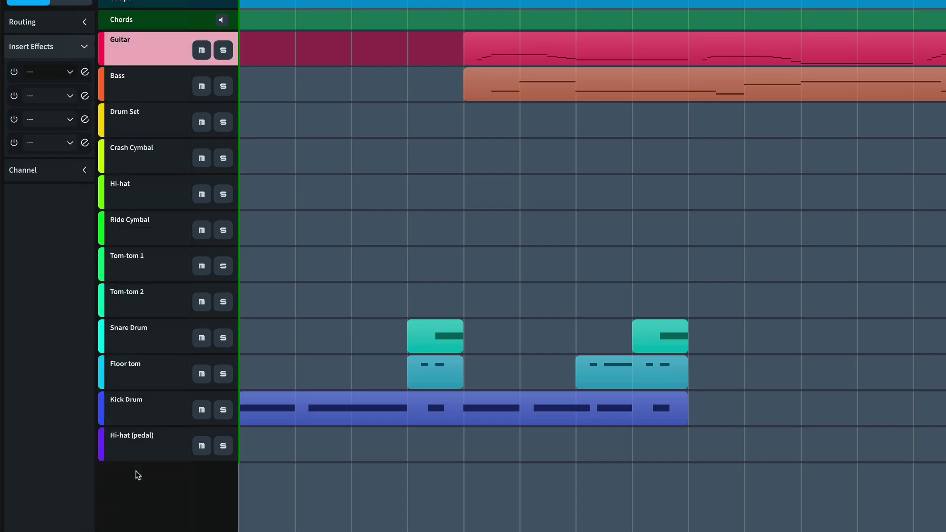
click(76, 46)
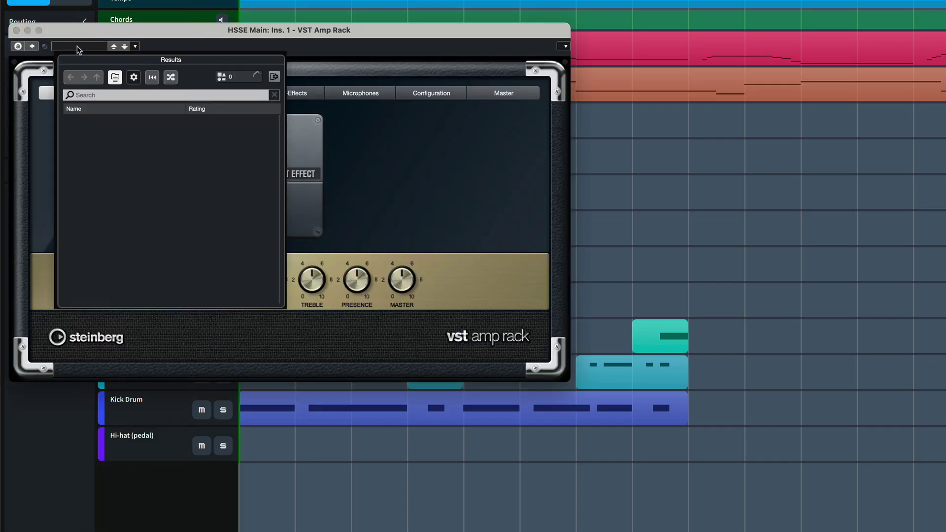
double_click(110, 217)
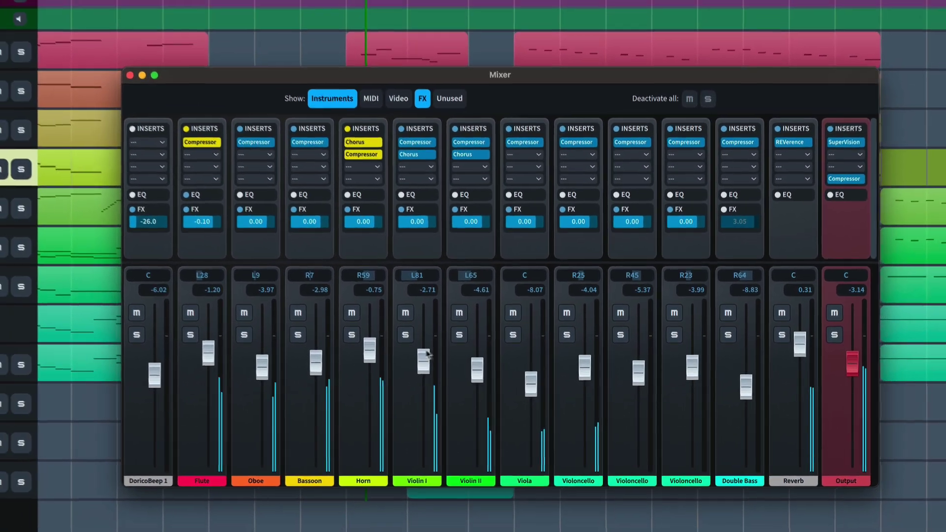
- Nudge the Horn fader in the Mixer window from -0.75 down to -1.29 dB
drag(340, 346, 340, 343)
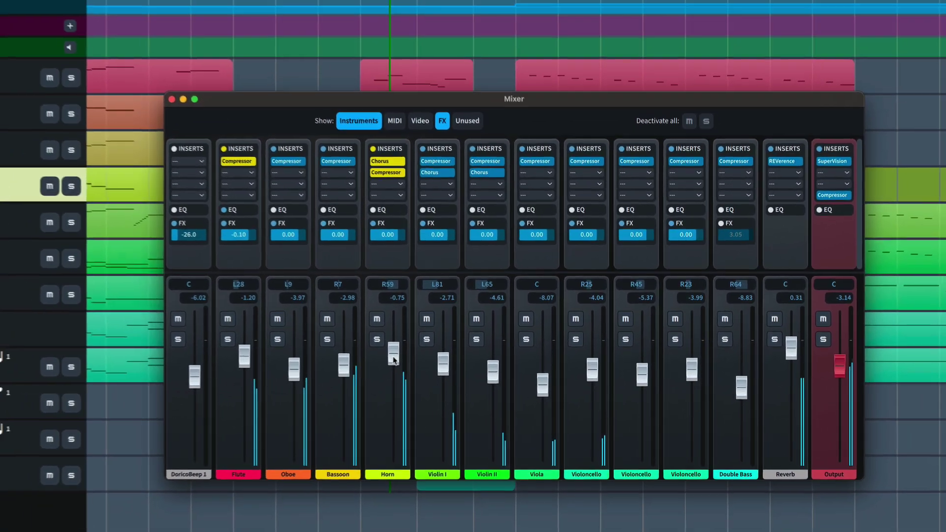
drag(415, 358, 465, 386)
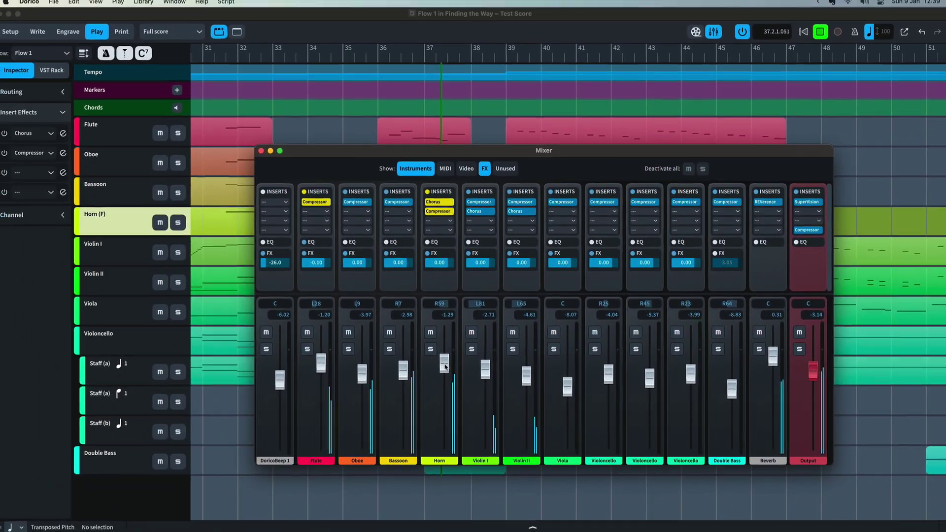